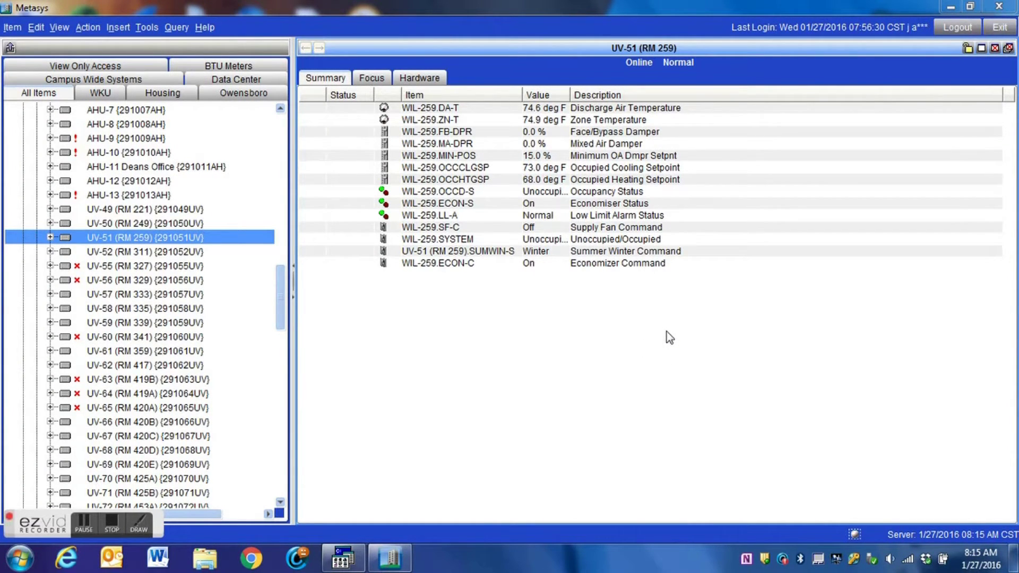
Step: Begin inserting an AO field point under UV-51 in Metasys, then cancel the wizard
{"action": "left_click", "coordinate": [147, 29]}
{"action": "mouse_move", "coordinate": [118, 27]}
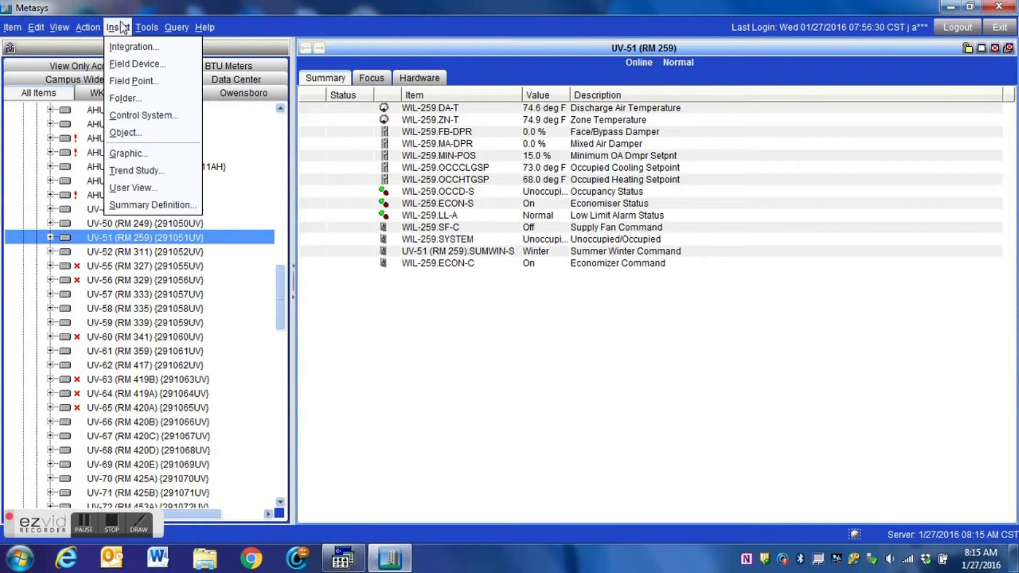
{"action": "left_click", "coordinate": [131, 82]}
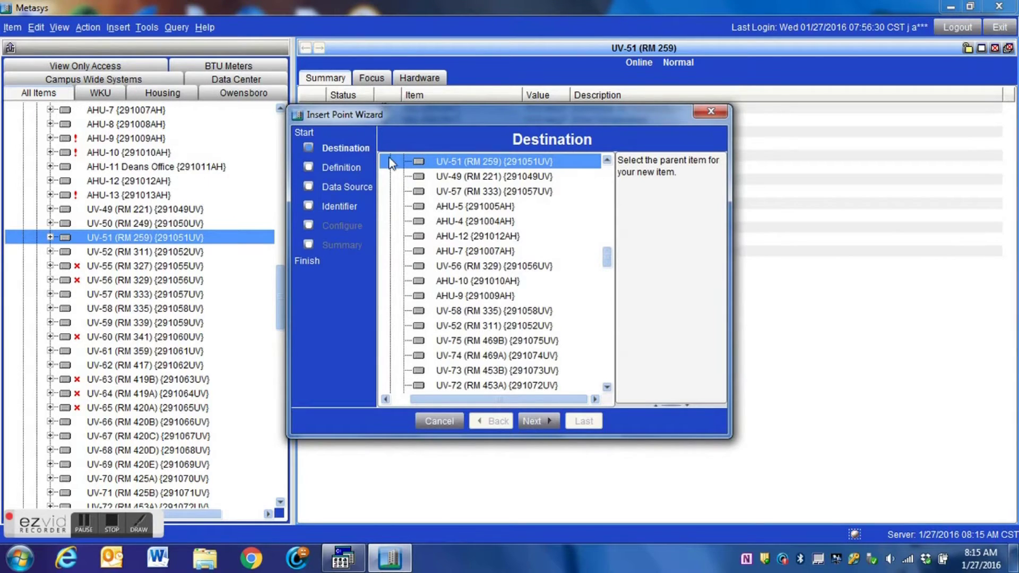
{"action": "left_click", "coordinate": [539, 422]}
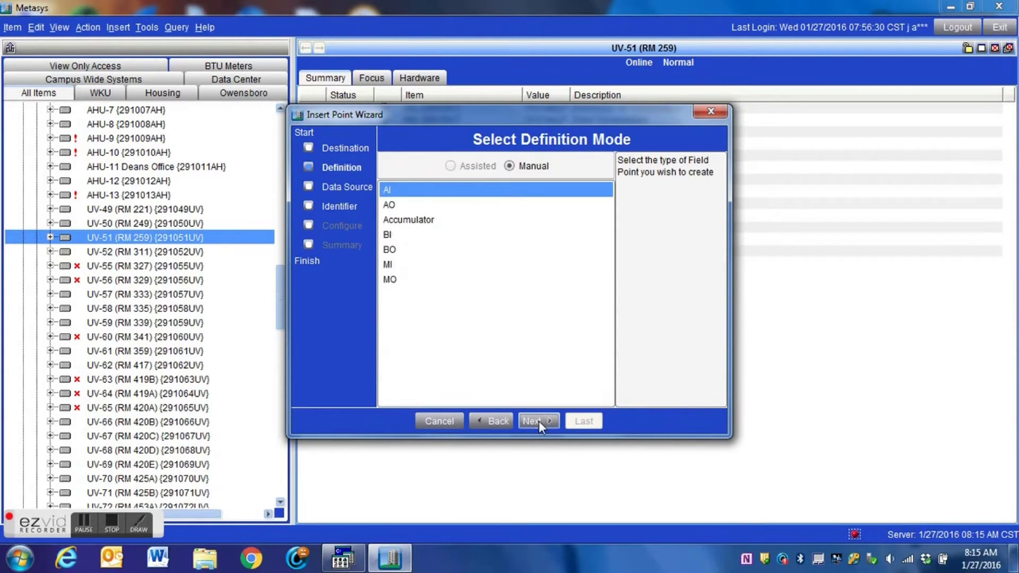
{"action": "left_click", "coordinate": [393, 205]}
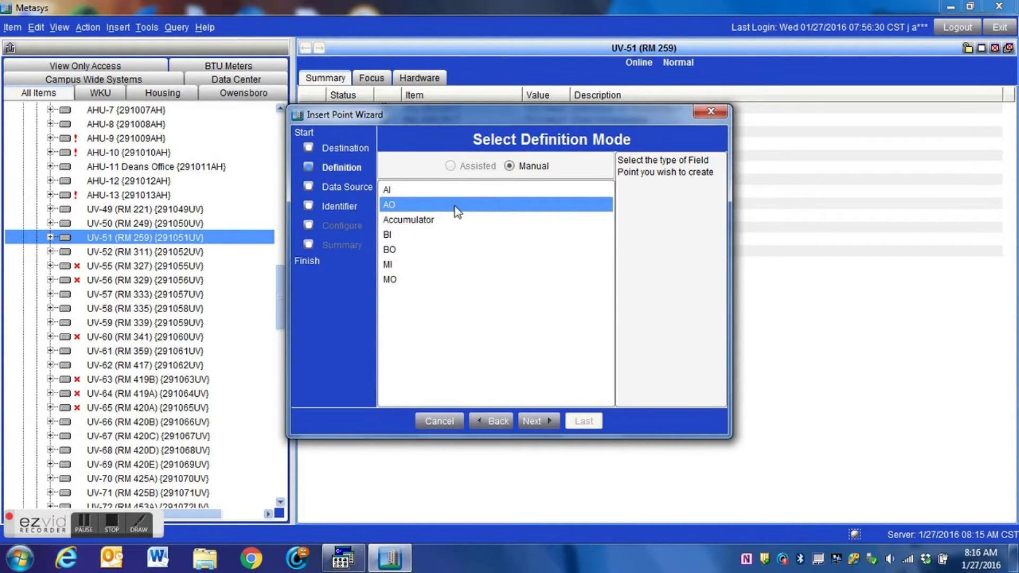
{"action": "left_click", "coordinate": [533, 420]}
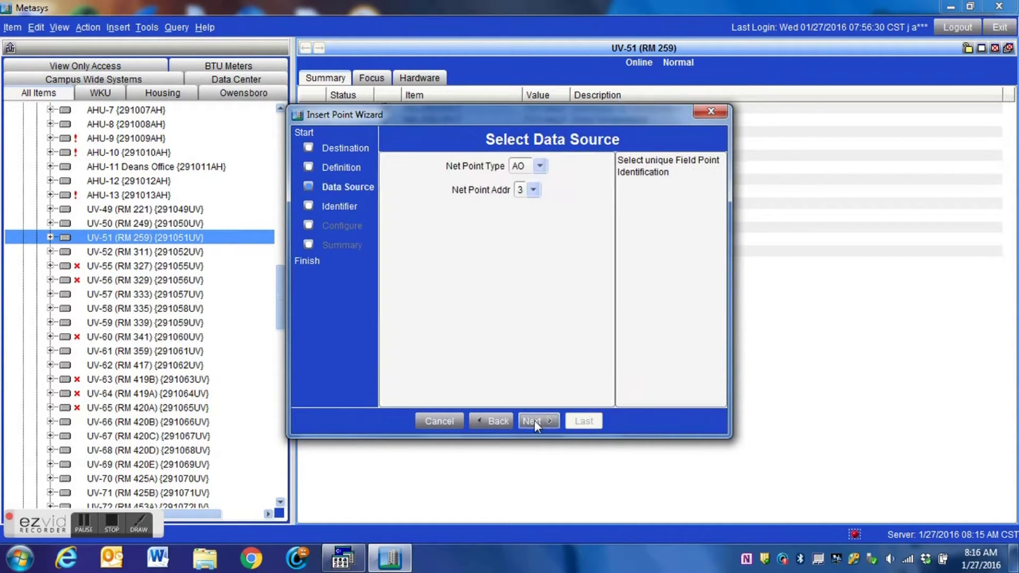
{"action": "left_click", "coordinate": [538, 168]}
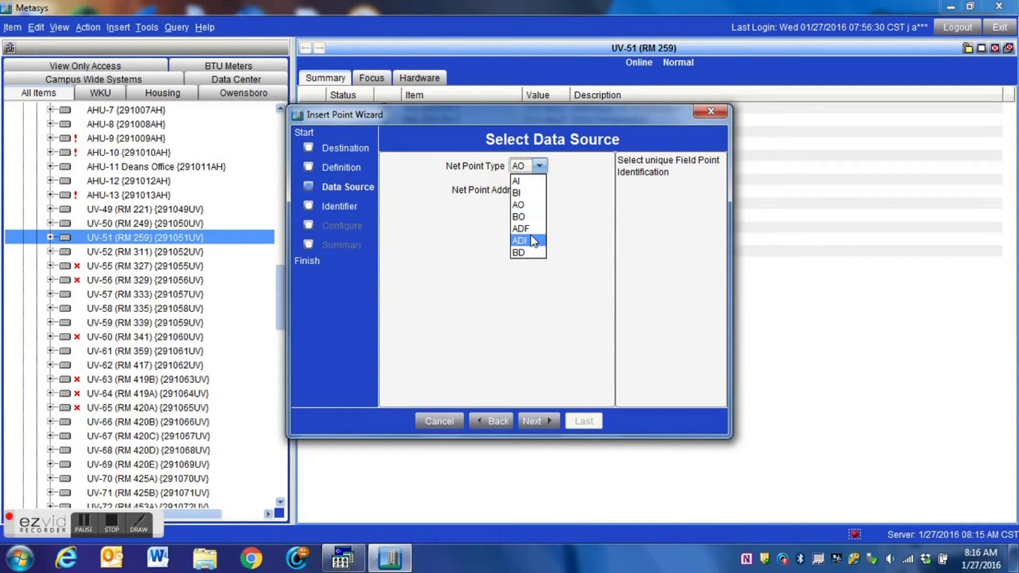
{"action": "left_click", "coordinate": [582, 180]}
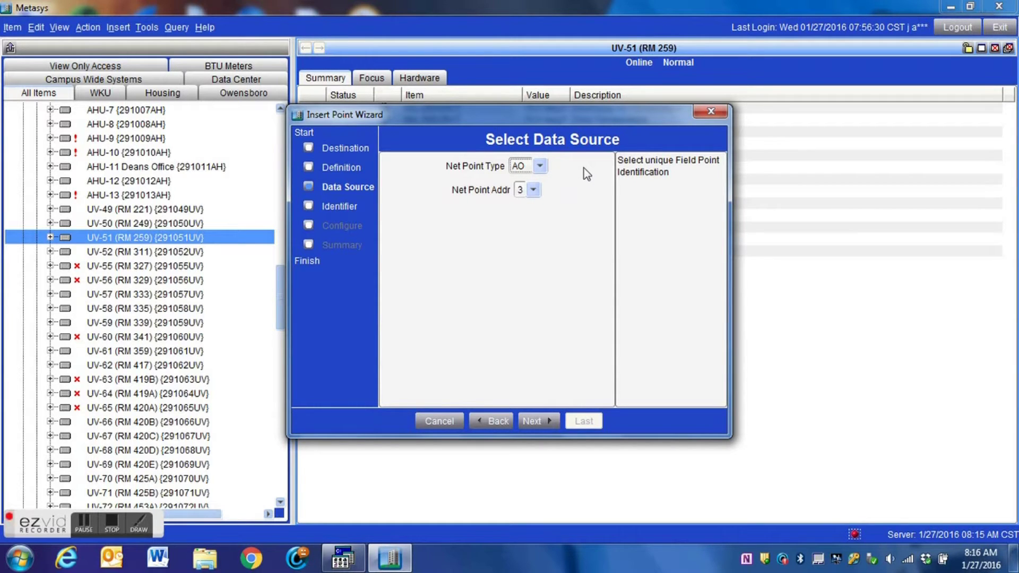
{"action": "left_click", "coordinate": [444, 424]}
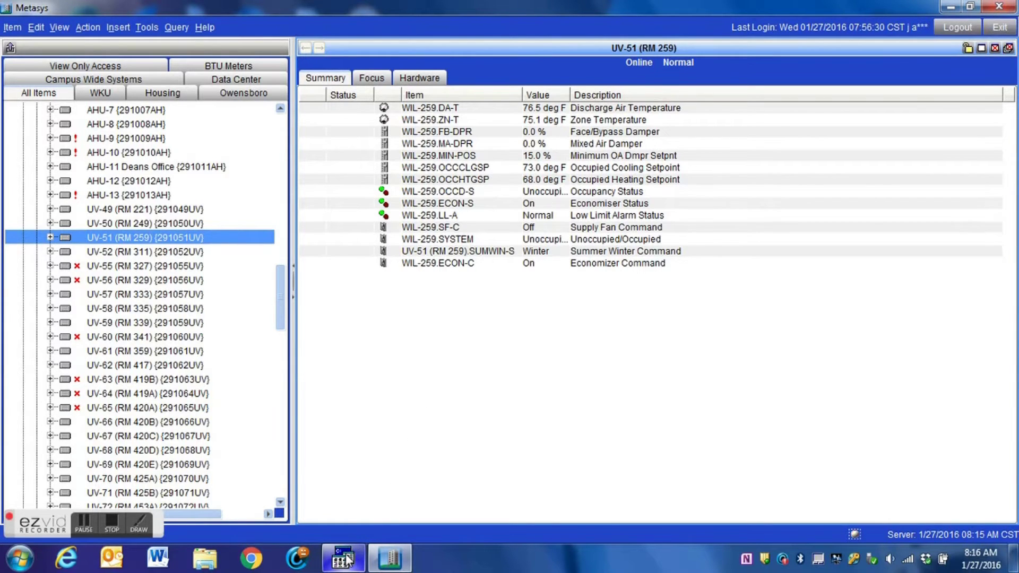
Step: Bring the HVAC PRO configuration window fully into view and reach its File Print command
{"action": "mouse_move", "coordinate": [350, 547]}
{"action": "left_click", "coordinate": [403, 486]}
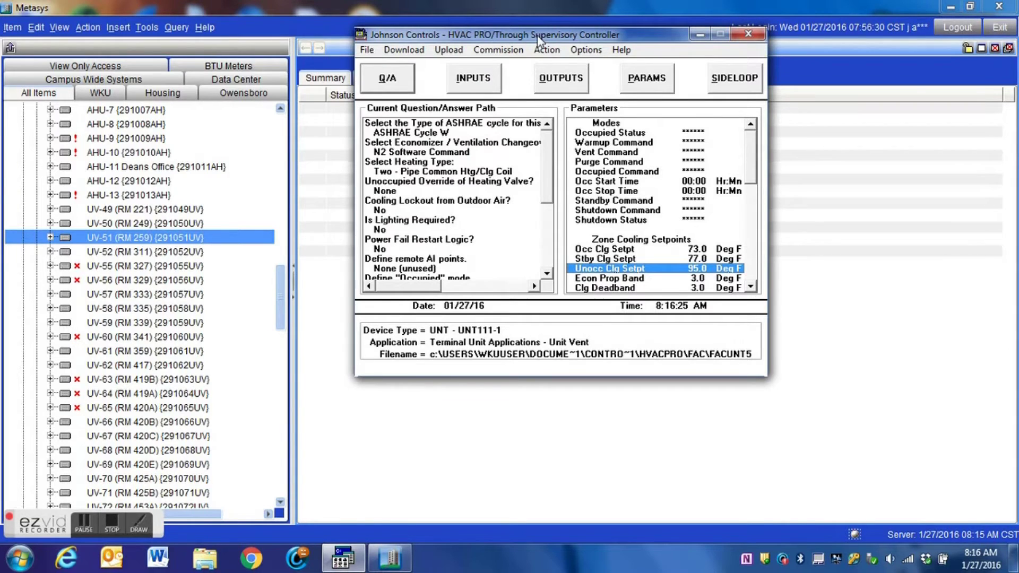
{"action": "left_click_drag", "start_coordinate": [537, 36], "coordinate": [504, 29]}
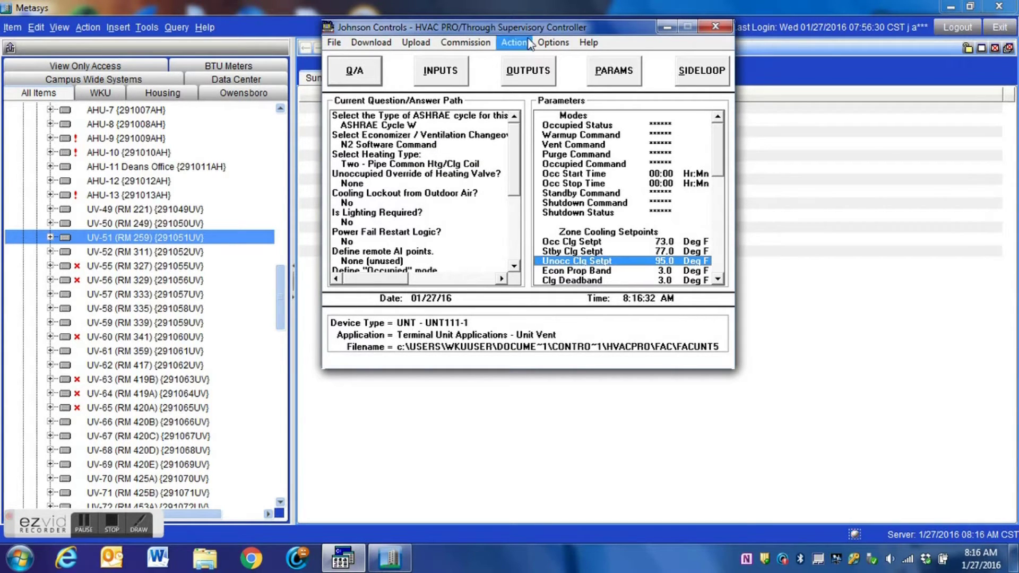
{"action": "left_click_drag", "start_coordinate": [527, 27], "coordinate": [614, 314]}
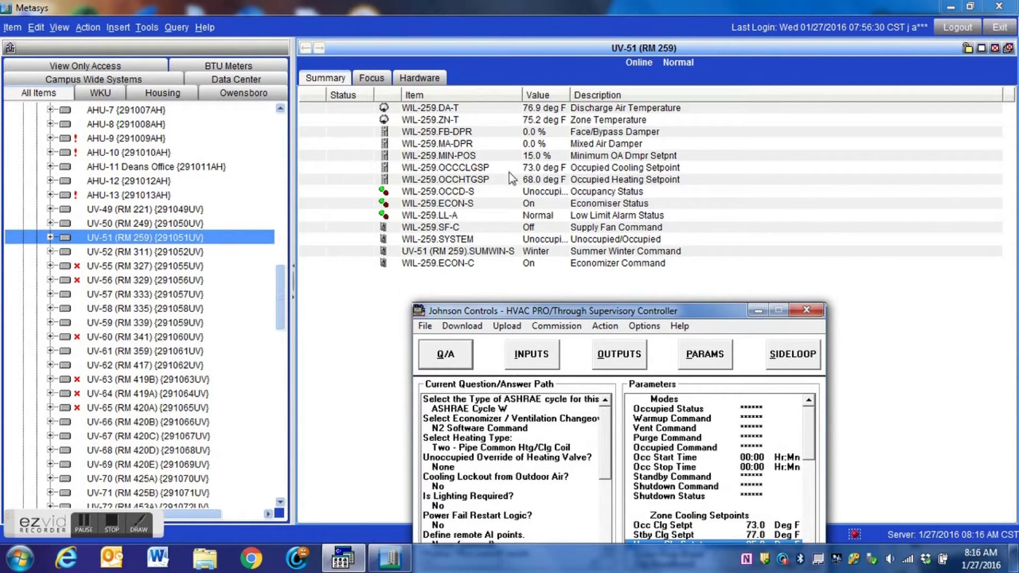
{"action": "left_click_drag", "start_coordinate": [609, 310], "coordinate": [635, 73]}
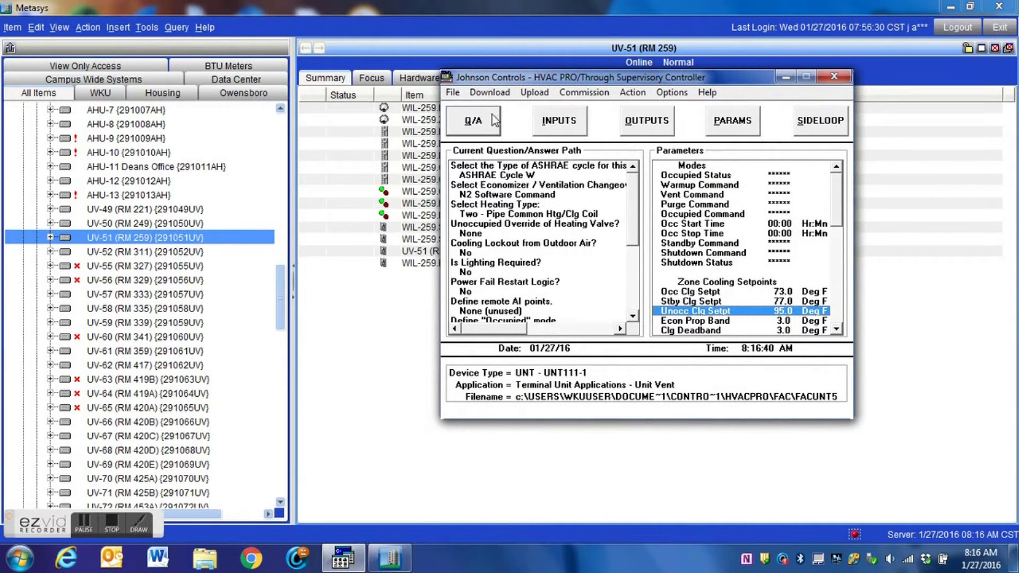
{"action": "left_click", "coordinate": [453, 94]}
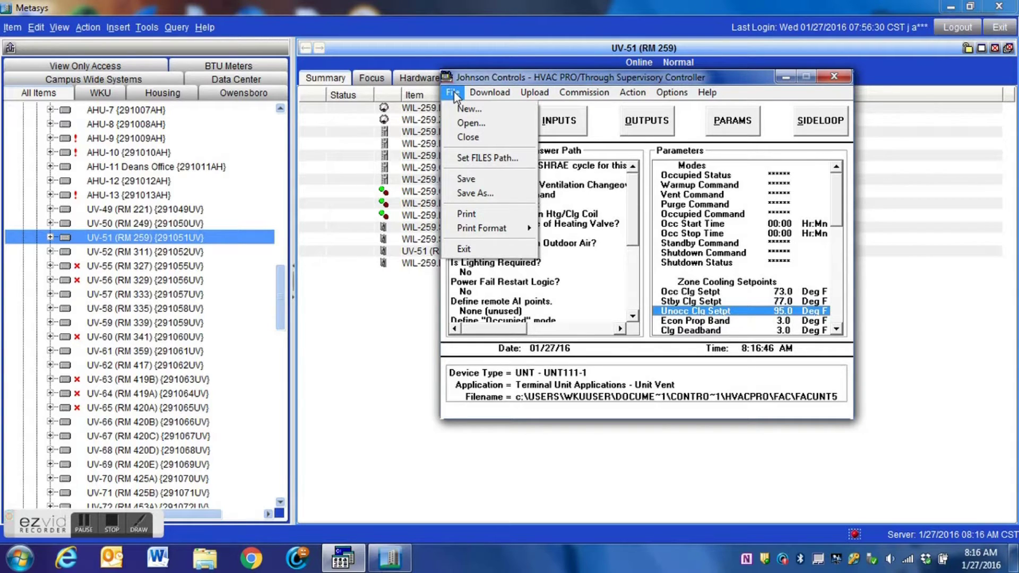
{"action": "mouse_move", "coordinate": [511, 234]}
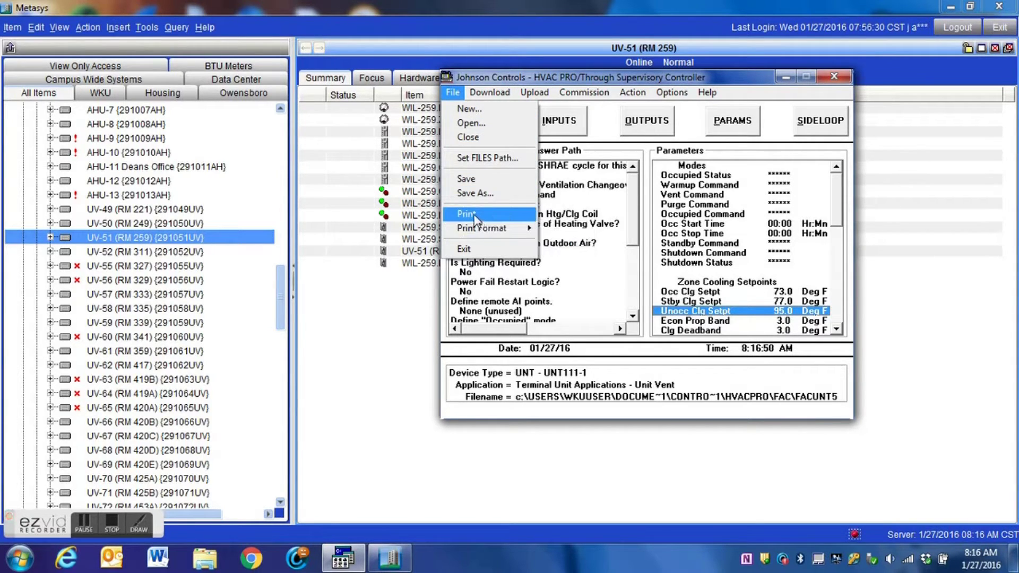
{"action": "mouse_move", "coordinate": [480, 232]}
Step: Print the UNT111-1 configuration report to OneNote's Unfiled Notes
{"action": "left_click", "coordinate": [468, 215]}
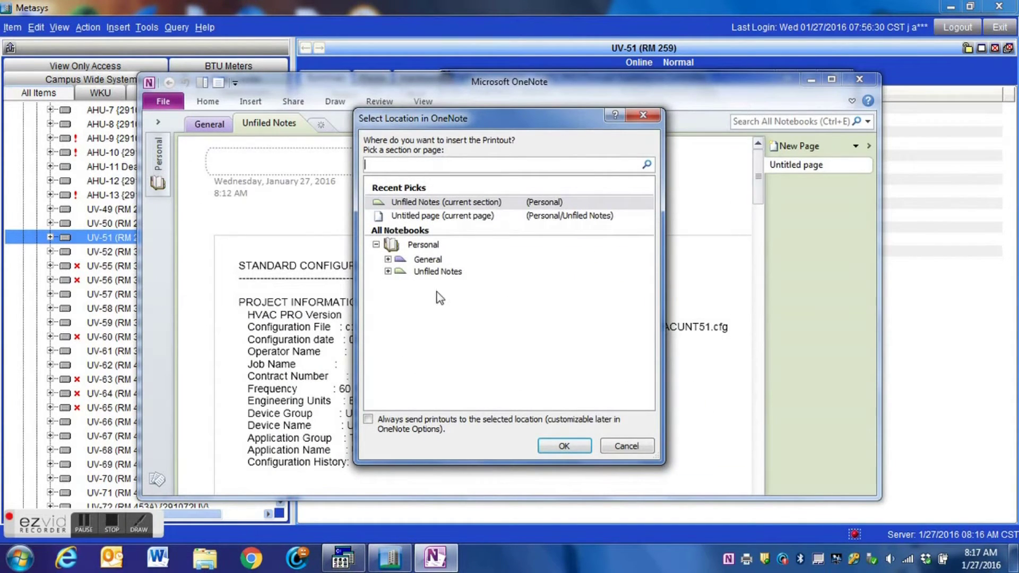
{"action": "left_click", "coordinate": [432, 273]}
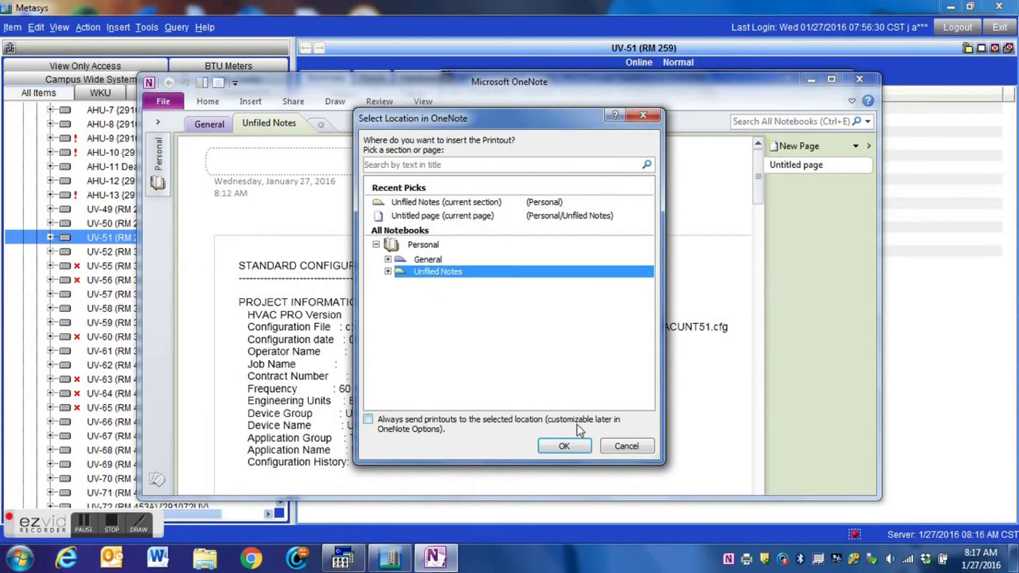
{"action": "left_click", "coordinate": [564, 446]}
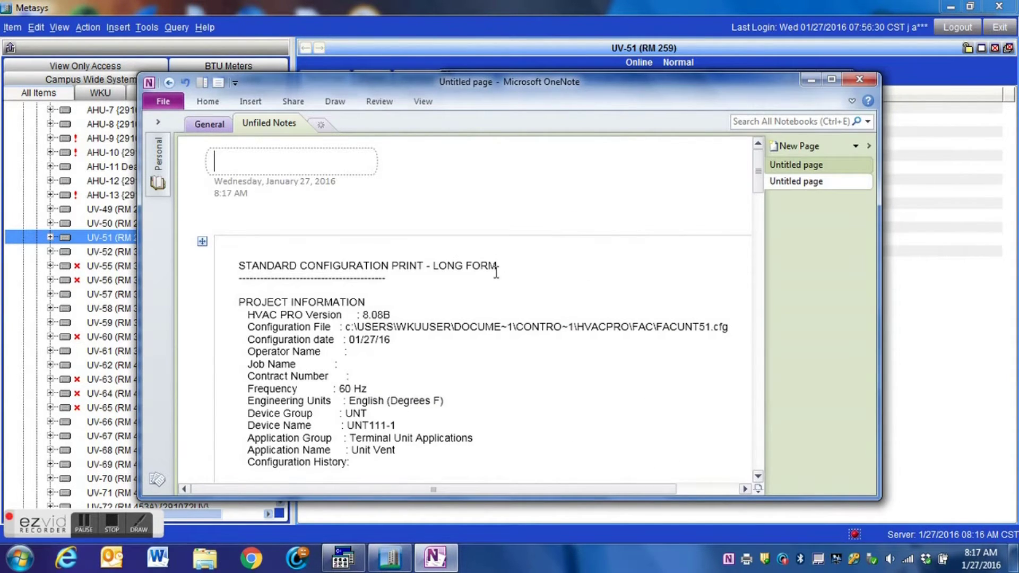
Step: Scroll the printout to Zone Cooling Setpoints and find Unocc Clg Setpt (ADF 131, 95.0 Deg F)
{"action": "scroll", "coordinate": [555, 257], "scroll_direction": "down", "scroll_amount": 2}
{"action": "scroll", "coordinate": [557, 217], "scroll_direction": "down", "scroll_amount": 1}
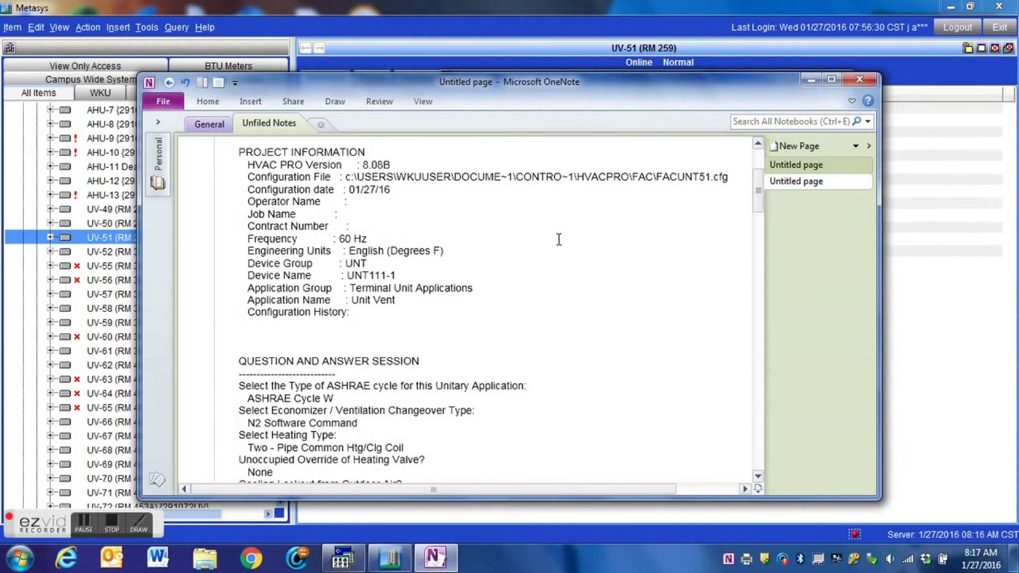
{"action": "scroll", "coordinate": [555, 241], "scroll_direction": "down", "scroll_amount": 4}
{"action": "scroll", "coordinate": [555, 243], "scroll_direction": "down", "scroll_amount": 10}
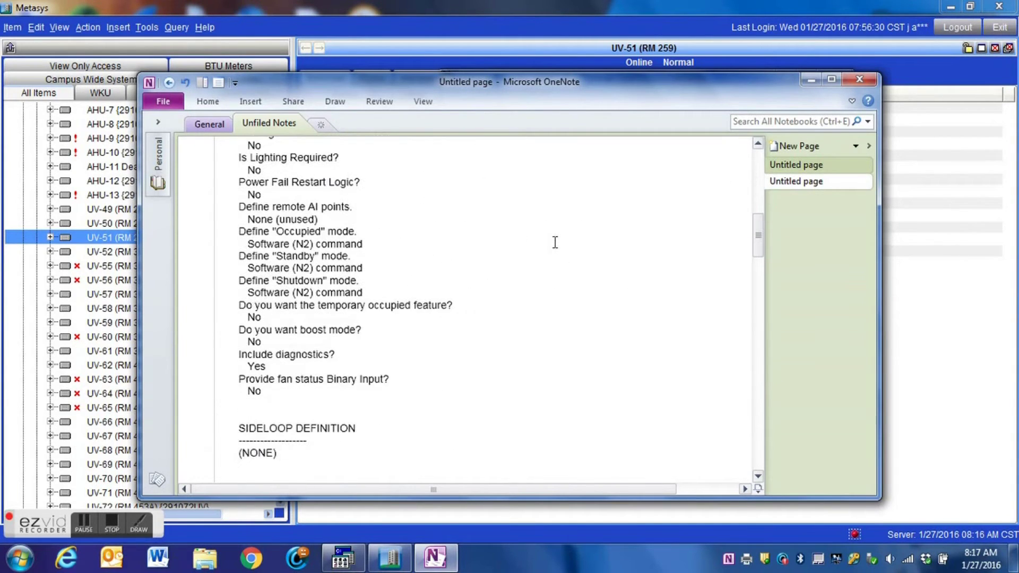
{"action": "scroll", "coordinate": [554, 243], "scroll_direction": "down", "scroll_amount": 10}
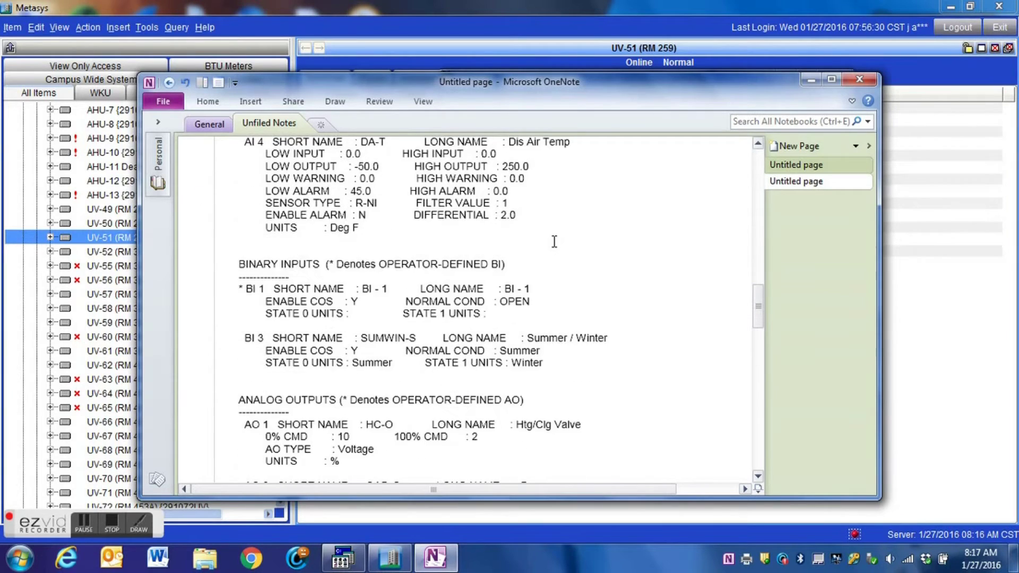
{"action": "scroll", "coordinate": [552, 242], "scroll_direction": "up", "scroll_amount": 3}
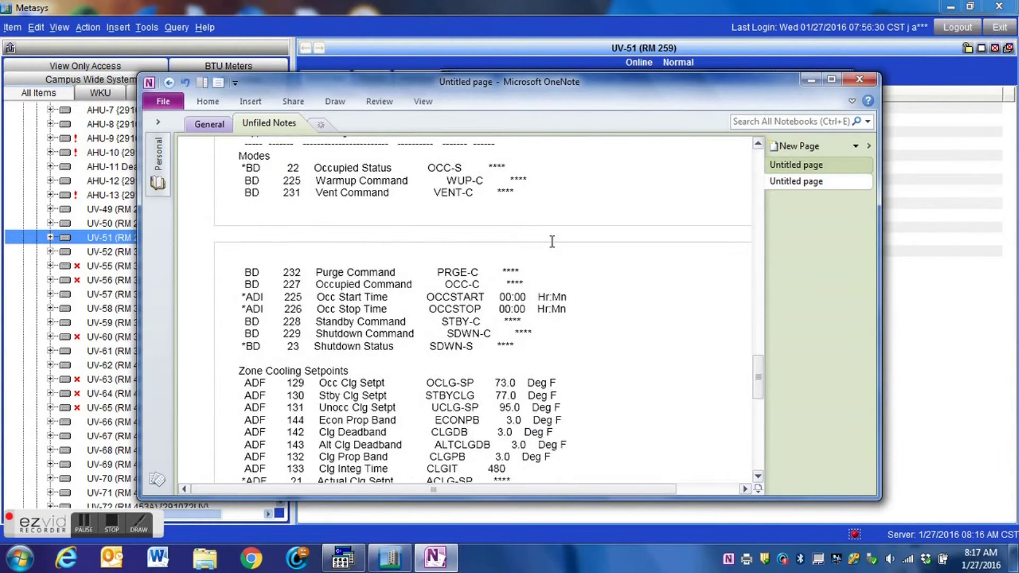
{"action": "scroll", "coordinate": [544, 214], "scroll_direction": "up", "scroll_amount": 2}
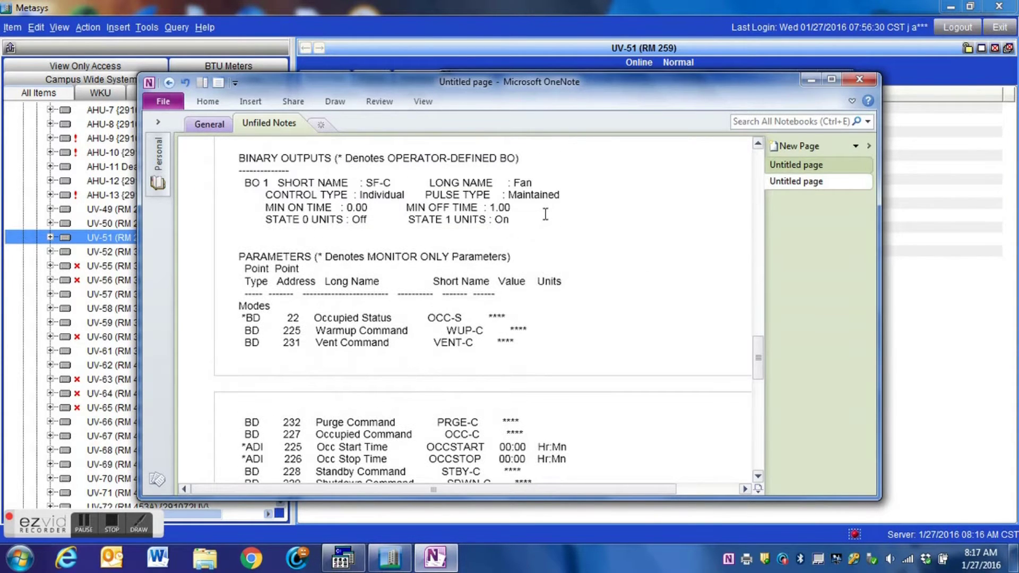
{"action": "scroll", "coordinate": [546, 214], "scroll_direction": "down", "scroll_amount": 2}
{"action": "scroll", "coordinate": [546, 215], "scroll_direction": "up", "scroll_amount": 2}
{"action": "scroll", "coordinate": [545, 215], "scroll_direction": "down", "scroll_amount": 2}
{"action": "scroll", "coordinate": [410, 233], "scroll_direction": "down", "scroll_amount": 2}
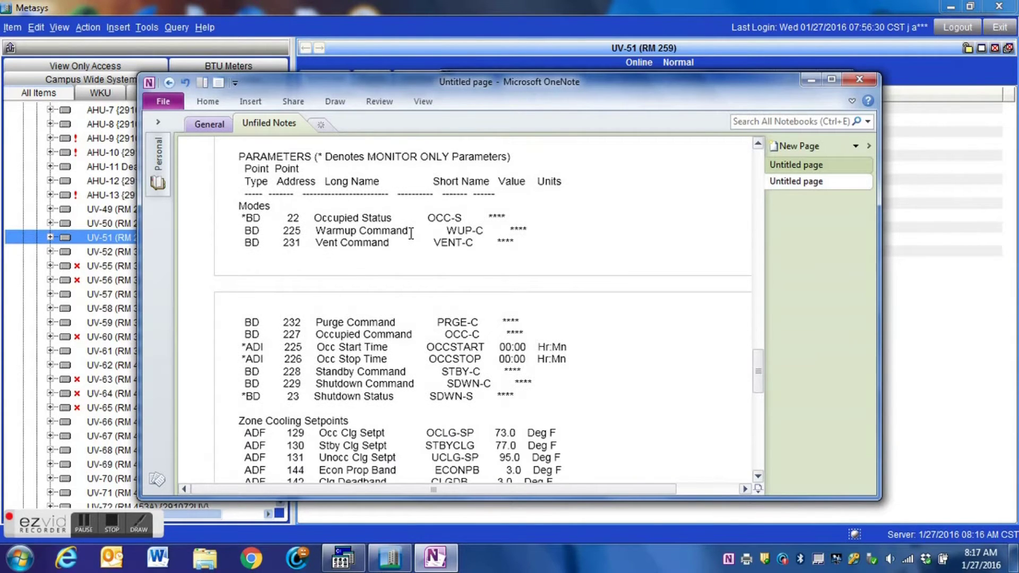
{"action": "scroll", "coordinate": [385, 205], "scroll_direction": "down", "scroll_amount": 2}
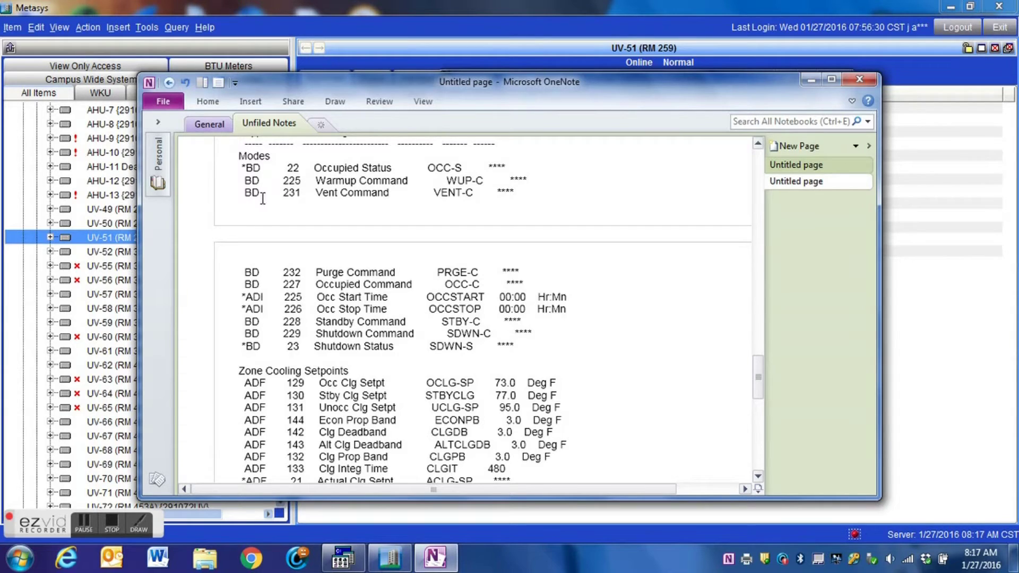
{"action": "scroll", "coordinate": [290, 209], "scroll_direction": "down", "scroll_amount": 2}
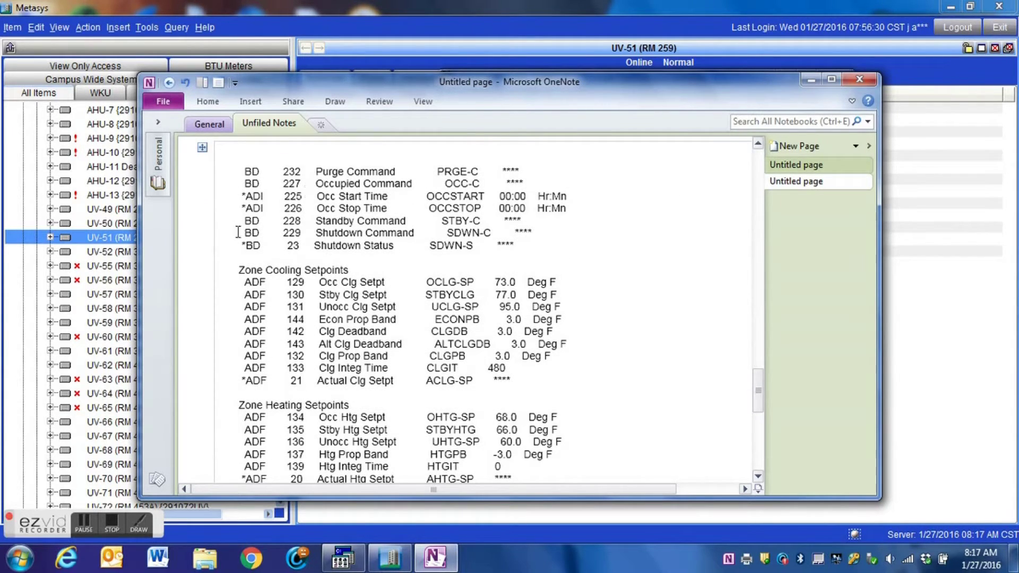
{"action": "scroll", "coordinate": [315, 215], "scroll_direction": "down", "scroll_amount": 2}
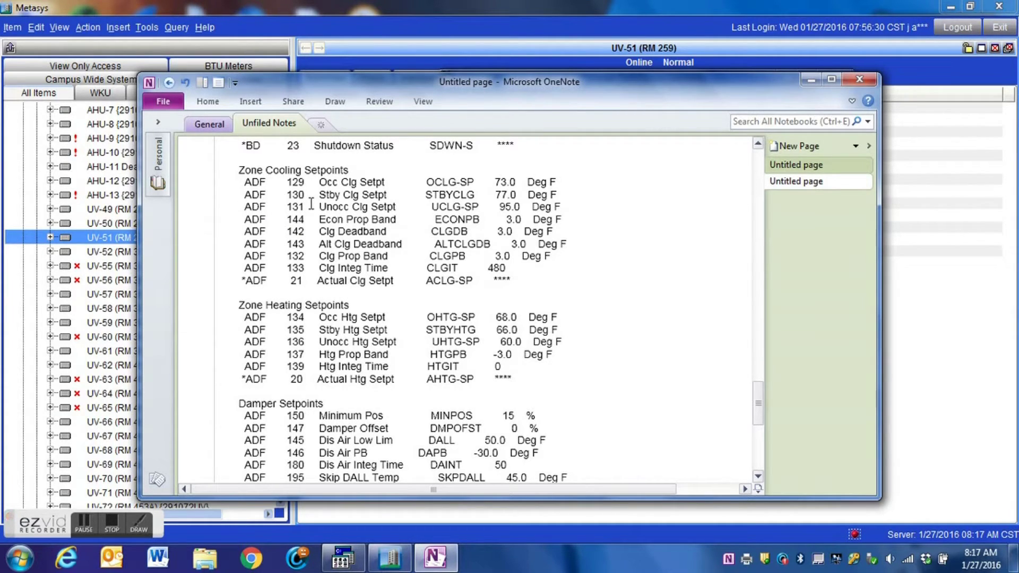
{"action": "left_click", "coordinate": [425, 7]}
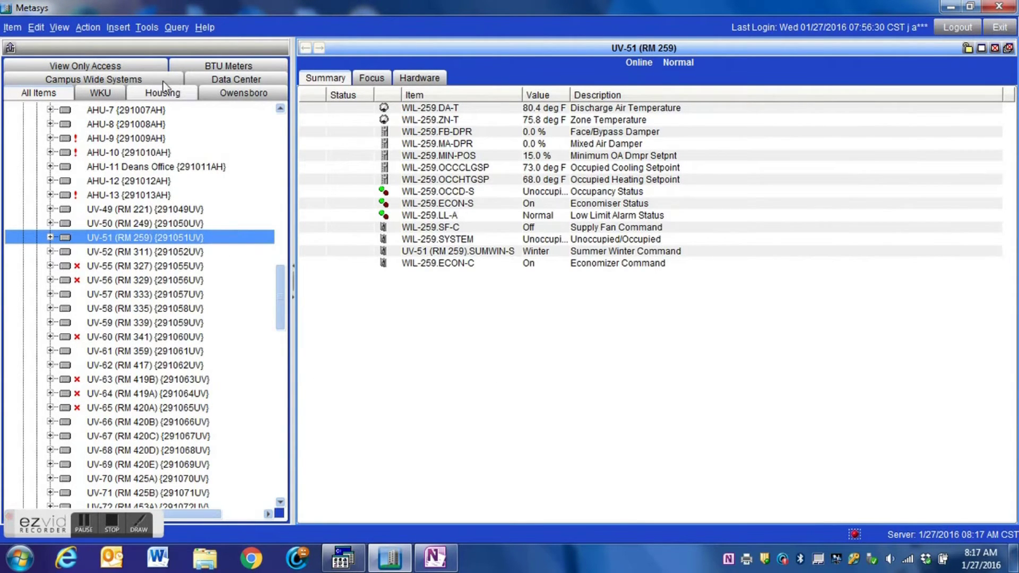
Step: Insert a new field point in Metasys with UV-51 (RM 259) as its parent
{"action": "left_click", "coordinate": [119, 29]}
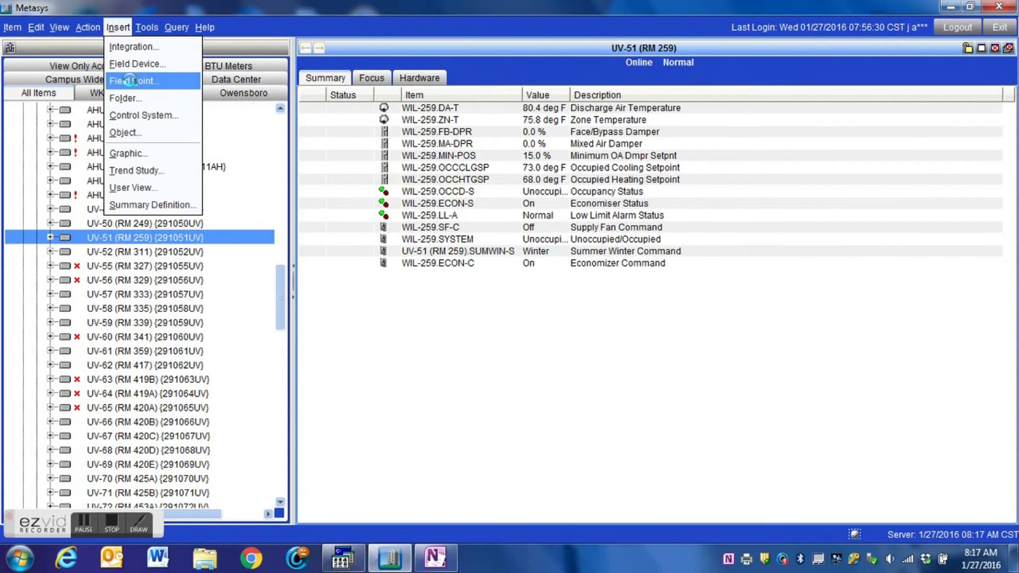
{"action": "left_click", "coordinate": [131, 82]}
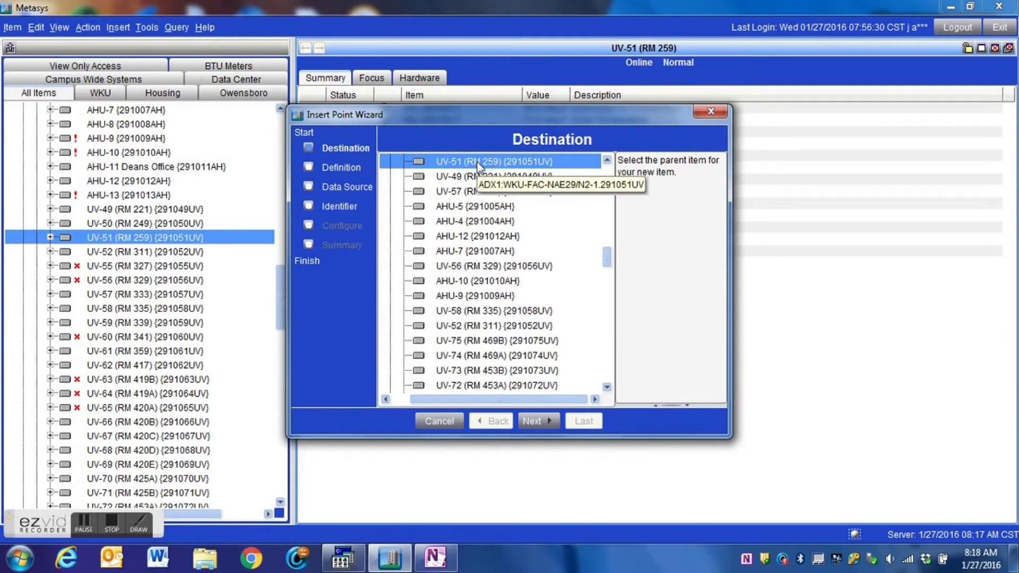
{"action": "left_click", "coordinate": [541, 422]}
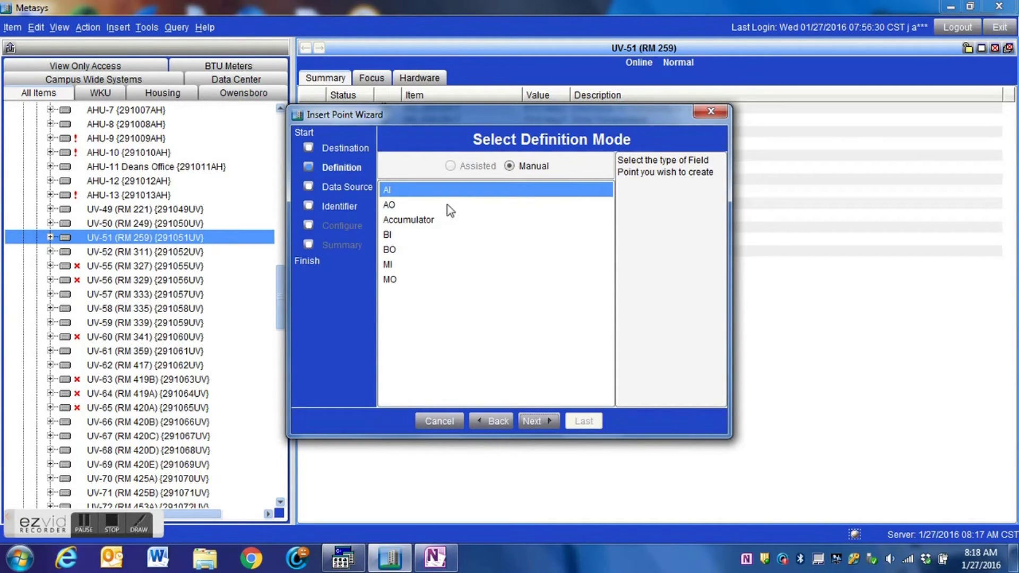
Step: Choose AO as the new field point's type
{"action": "left_click", "coordinate": [392, 210]}
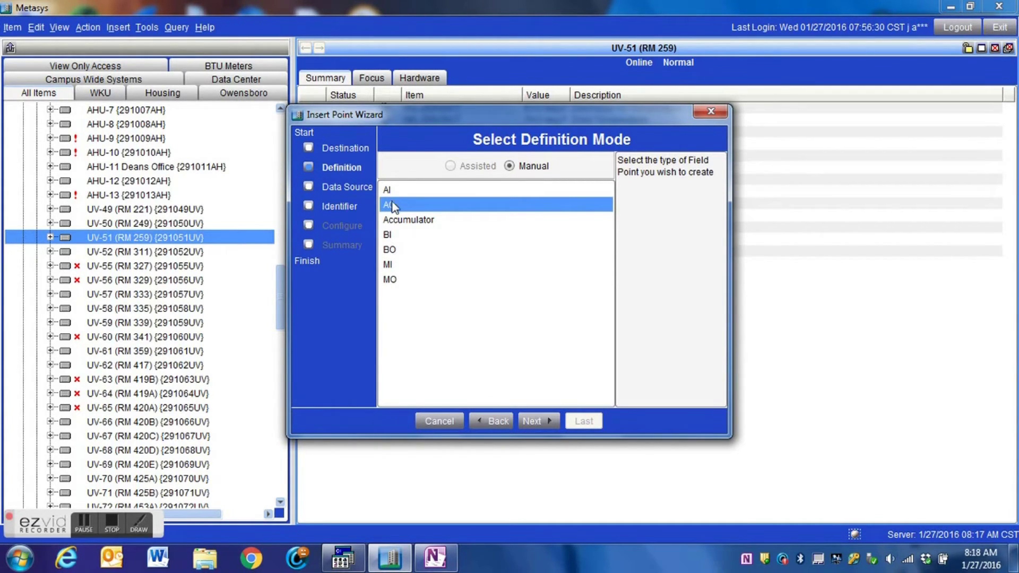
{"action": "left_click", "coordinate": [391, 192]}
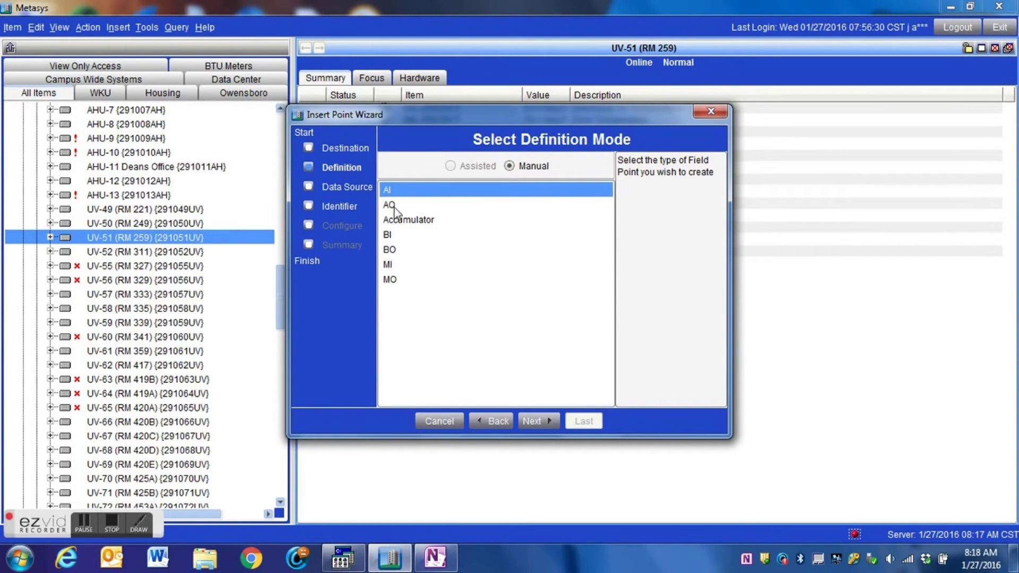
{"action": "left_click", "coordinate": [393, 208]}
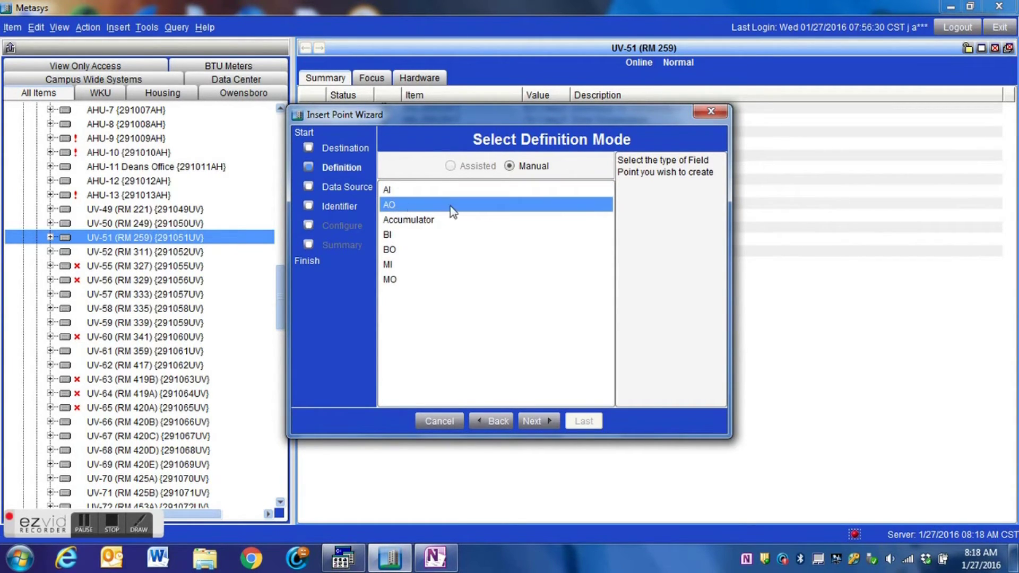
{"action": "left_click", "coordinate": [540, 420]}
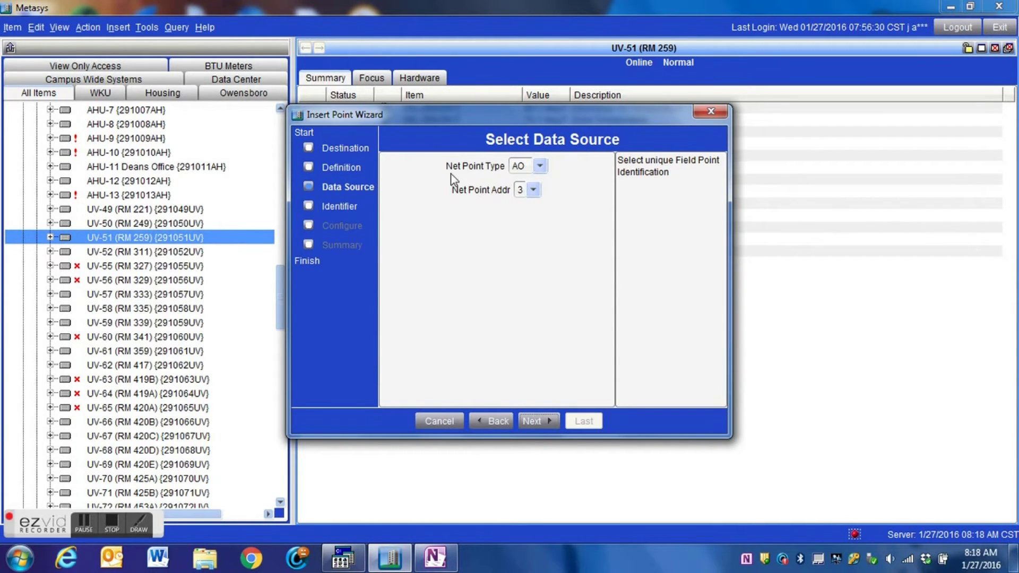
Step: Set the data source to network point type ADF at address 131
{"action": "left_click", "coordinate": [541, 167]}
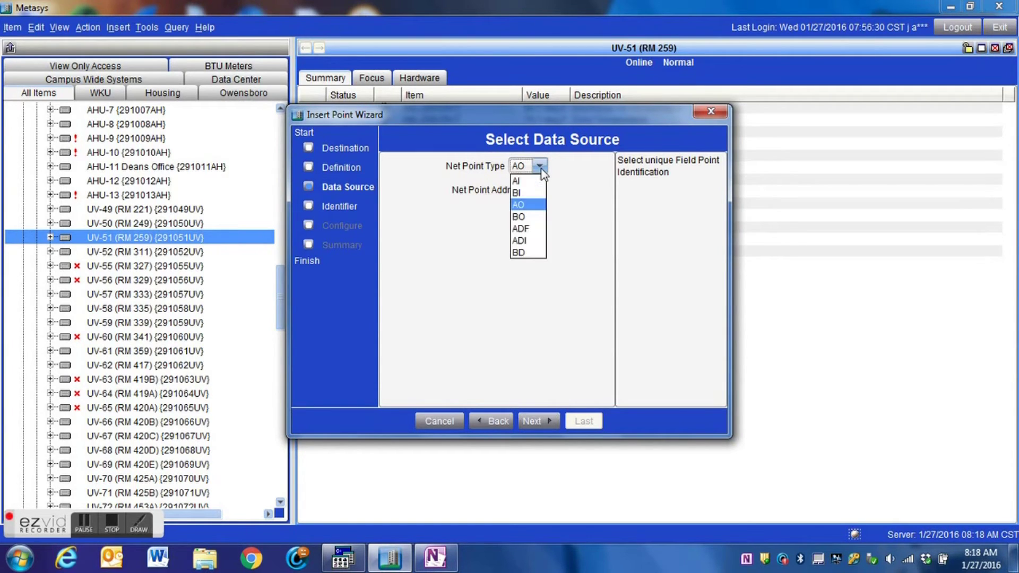
{"action": "left_click", "coordinate": [536, 229]}
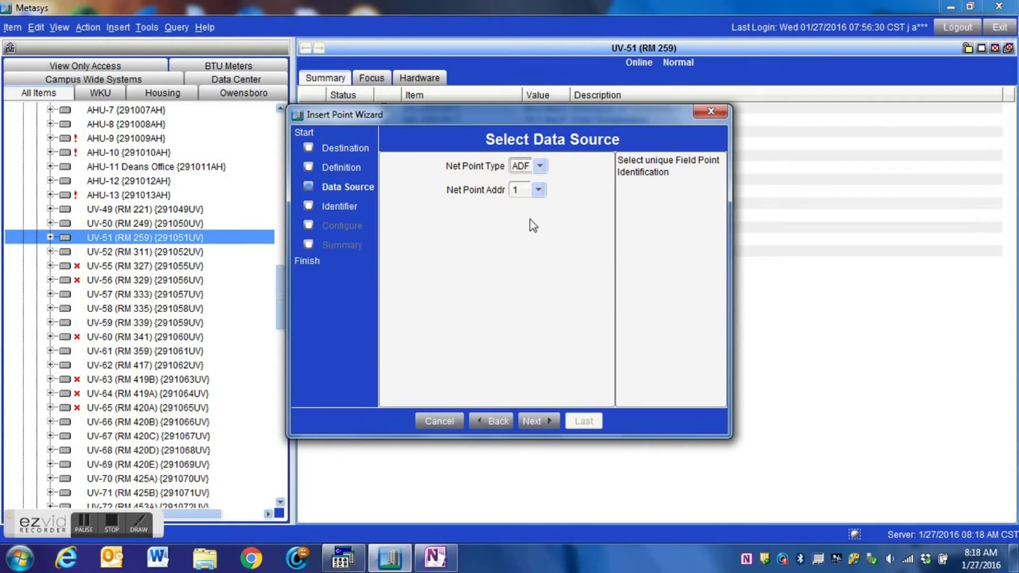
{"action": "left_click", "coordinate": [538, 190]}
{"action": "left_click_drag", "start_coordinate": [539, 225], "coordinate": [544, 249]}
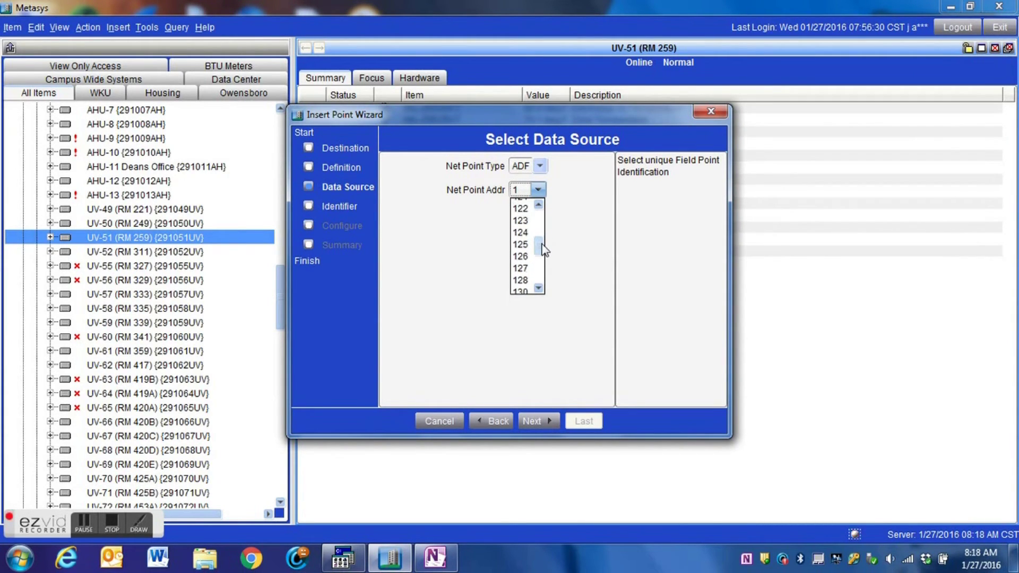
{"action": "left_click", "coordinate": [539, 288]}
{"action": "left_click", "coordinate": [540, 288]}
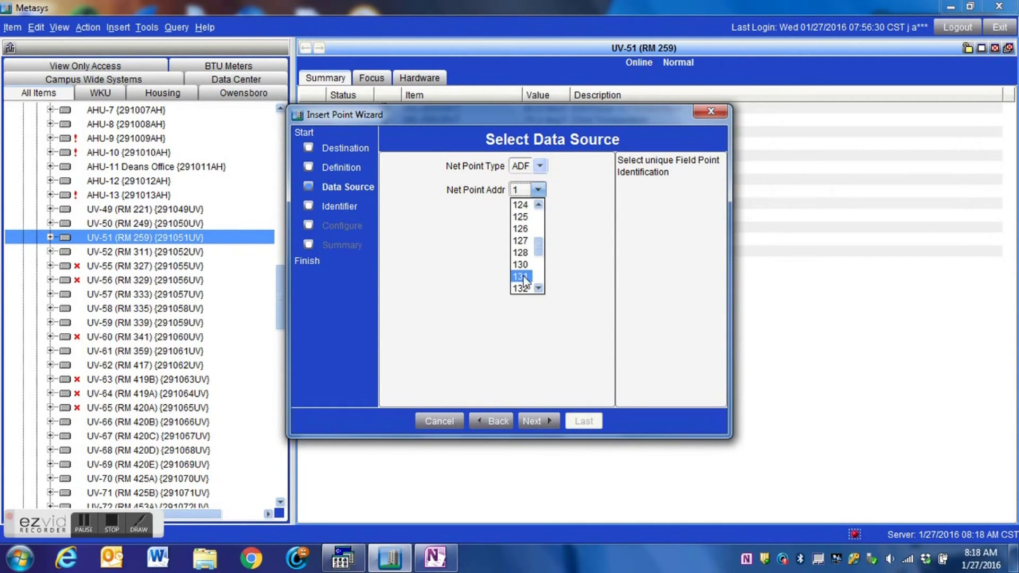
{"action": "left_click", "coordinate": [526, 277]}
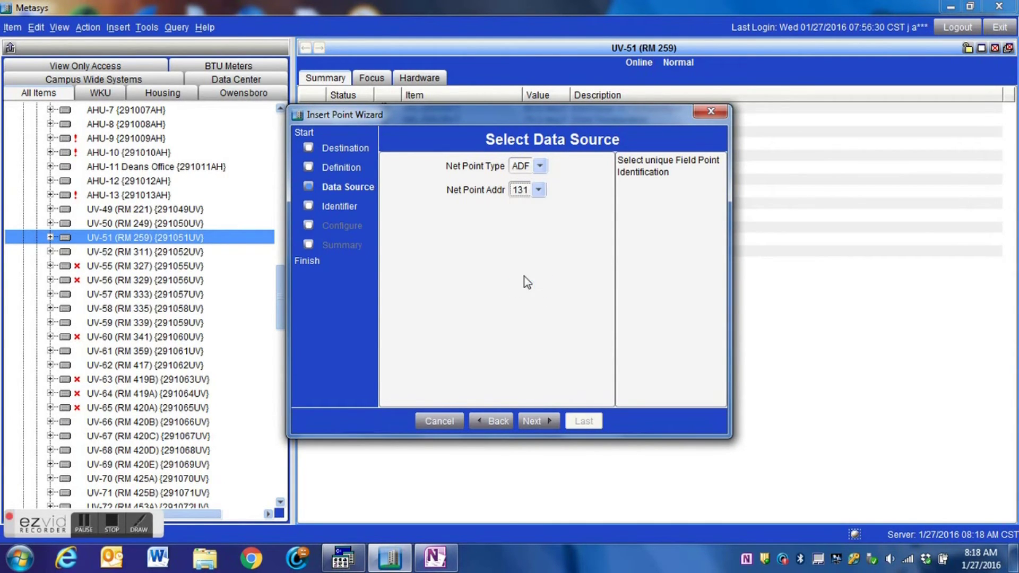
{"action": "left_click", "coordinate": [541, 422]}
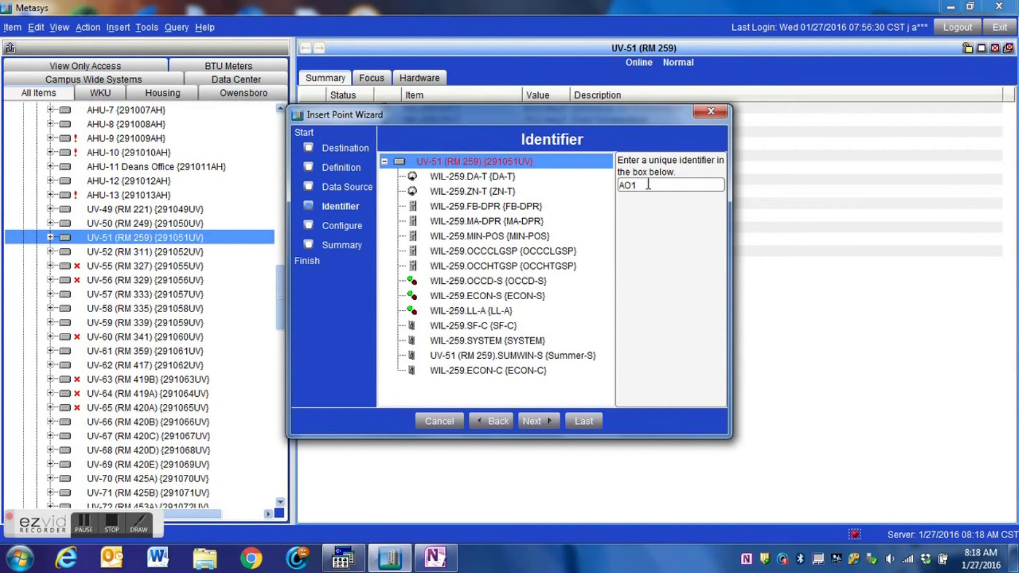
Step: Rename the identifier from AO1 to 'Unocc CLG SP' and finish creating the point
{"action": "left_click_drag", "start_coordinate": [648, 184], "coordinate": [610, 185]}
{"action": "type", "text": "Unocc CLG SP"}
{"action": "left_click", "coordinate": [537, 420]}
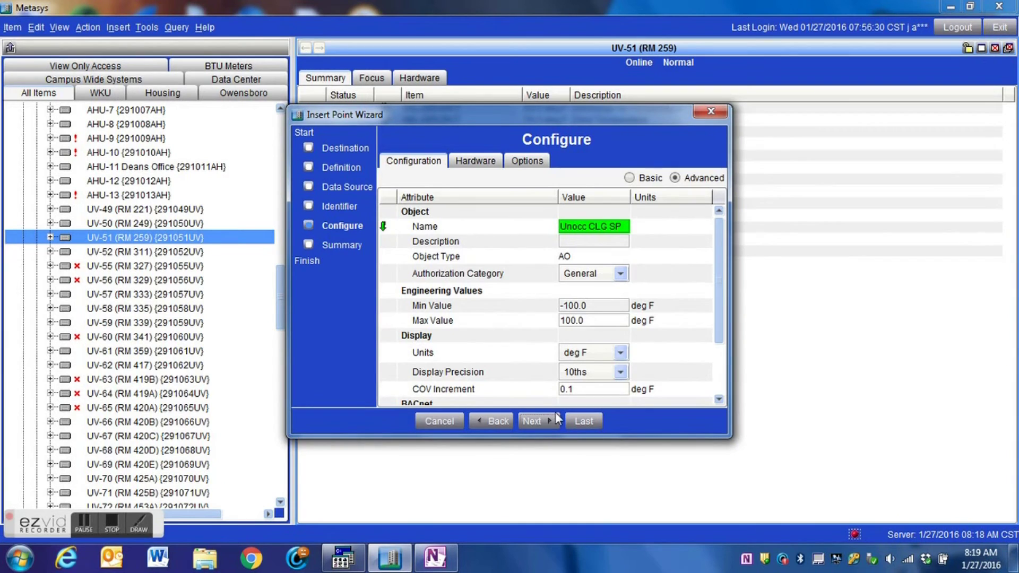
{"action": "left_click", "coordinate": [543, 422]}
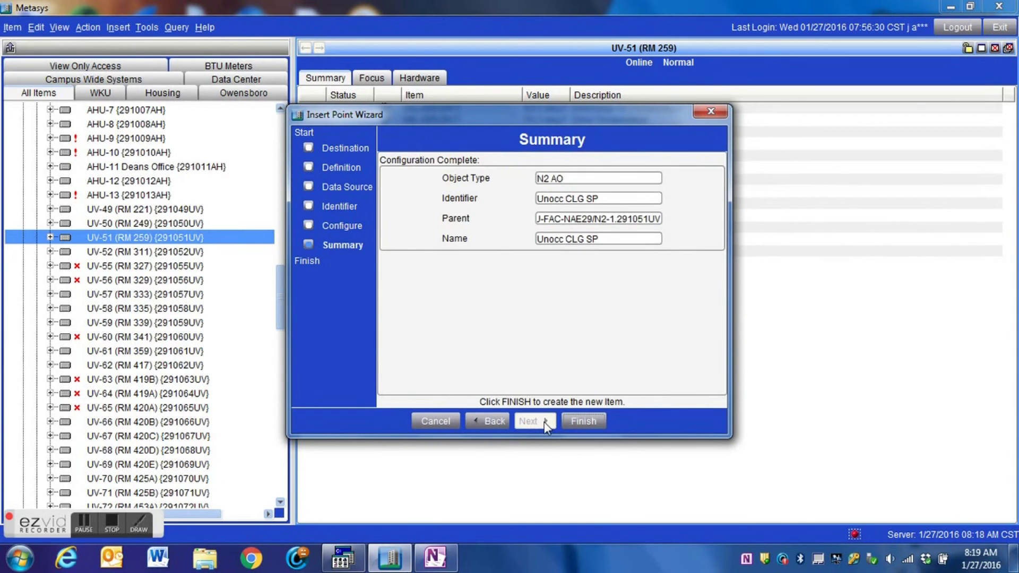
{"action": "left_click", "coordinate": [582, 422]}
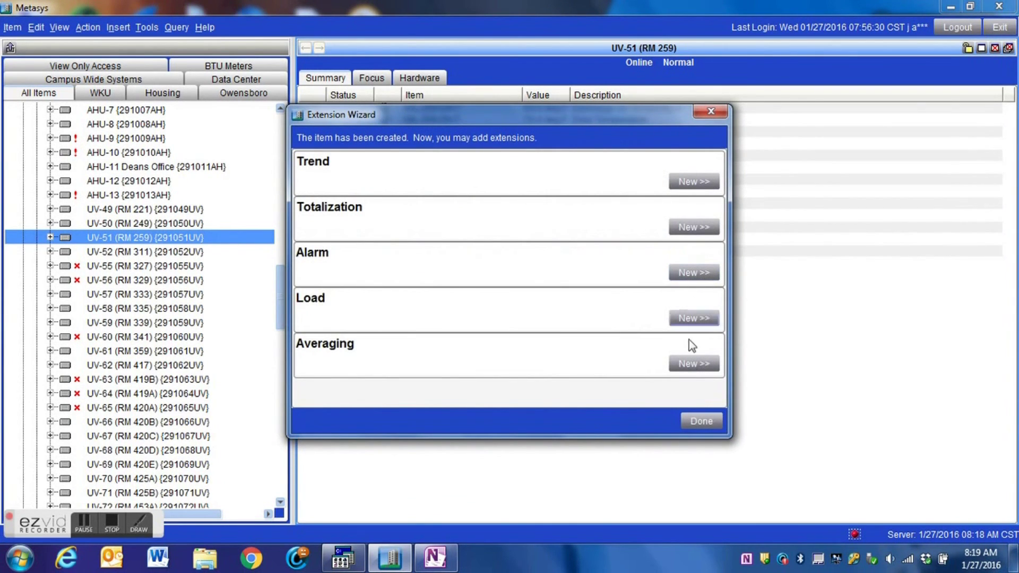
Step: Skip extensions and select the Unocc CLG SP row showing 95.0 deg F in UV-51's summary
{"action": "left_click", "coordinate": [701, 422]}
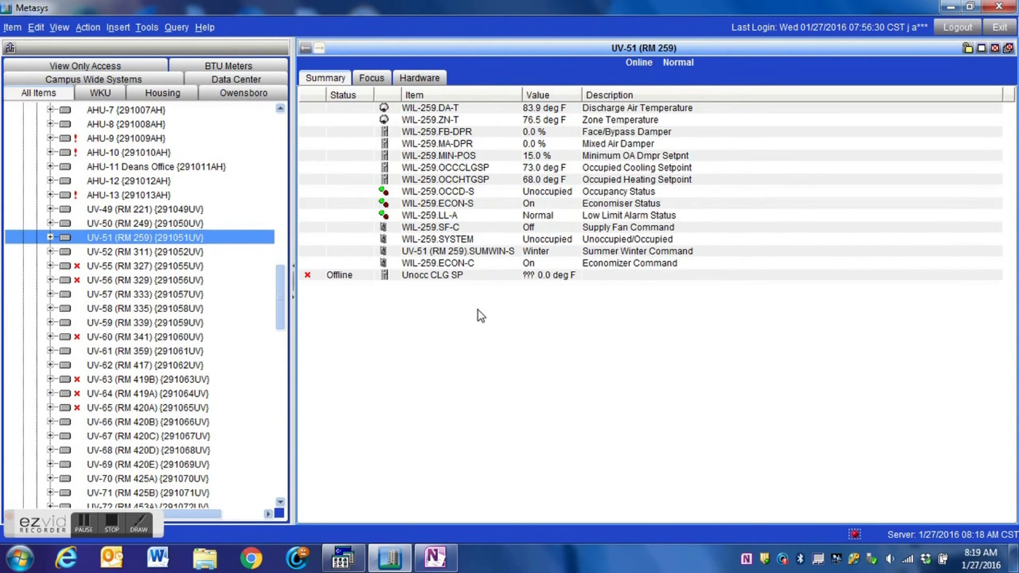
{"action": "left_click", "coordinate": [530, 276]}
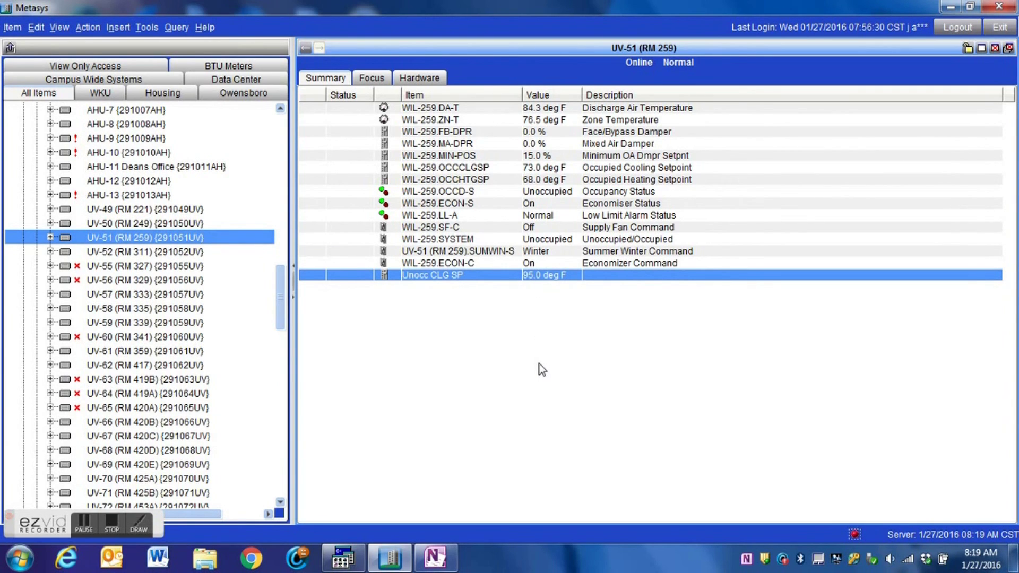